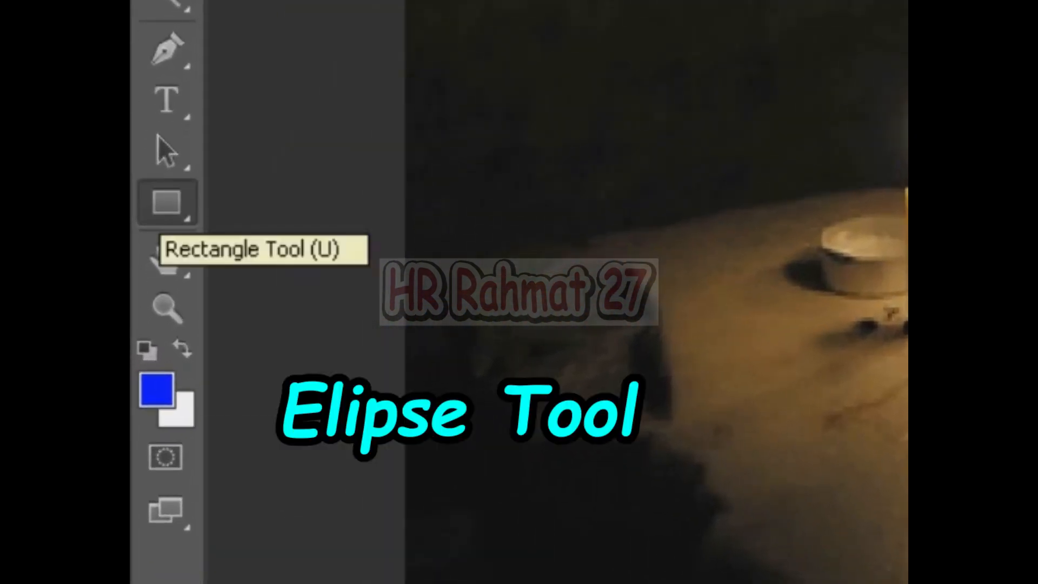
# - Draw a white-filled circle about 0.56 cm in diameter with the Ellipse Tool around the filament inside the light bulb
pyautogui.rightClick(163, 204)
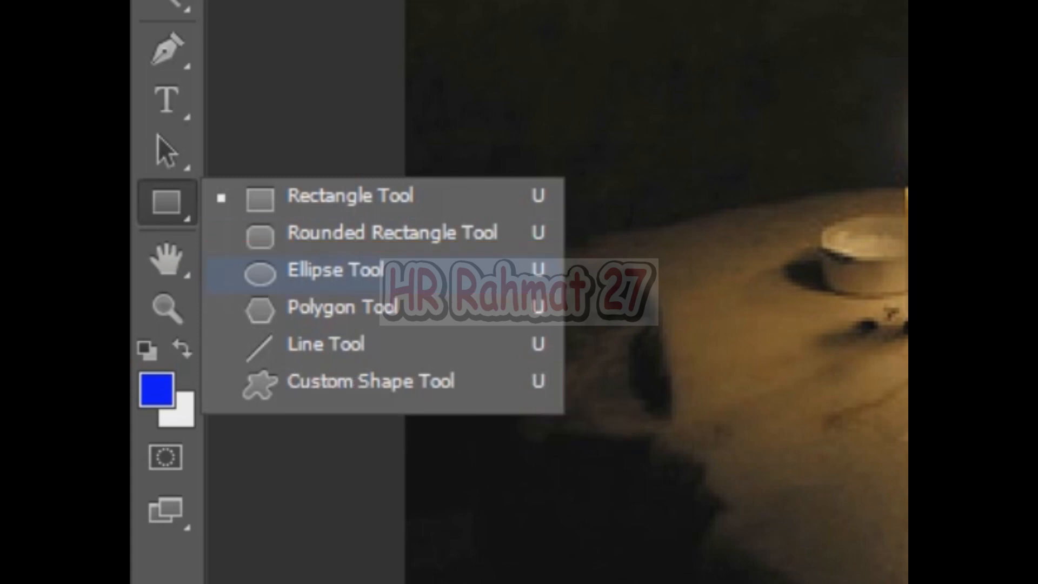
pyautogui.click(324, 269)
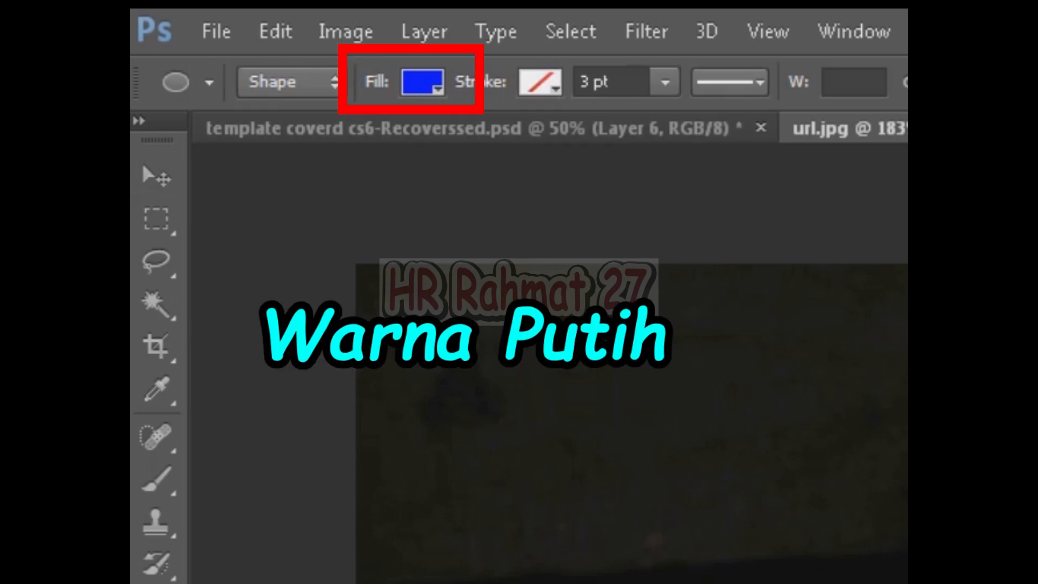
pyautogui.click(422, 82)
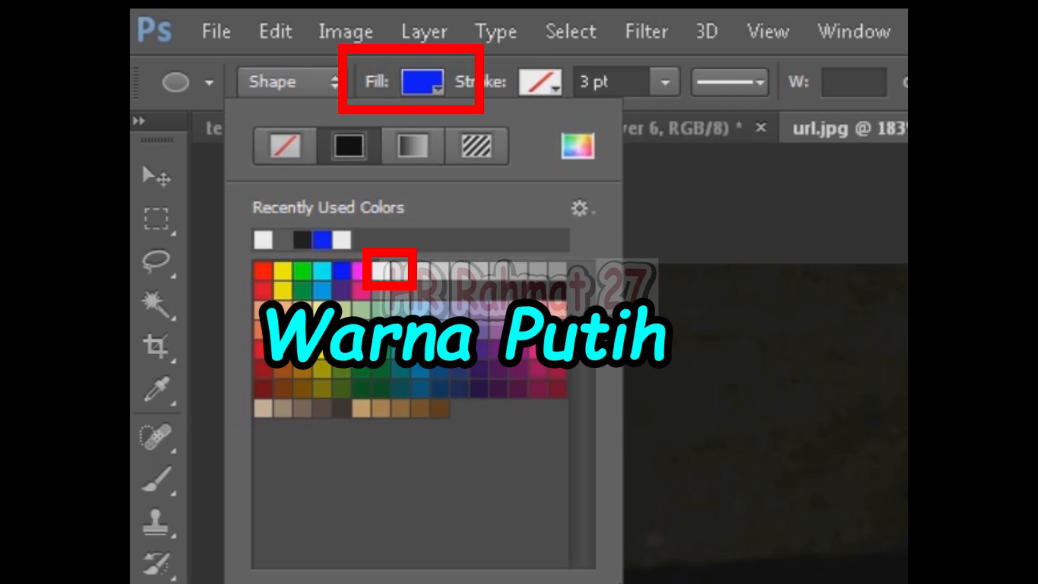
pyautogui.click(381, 270)
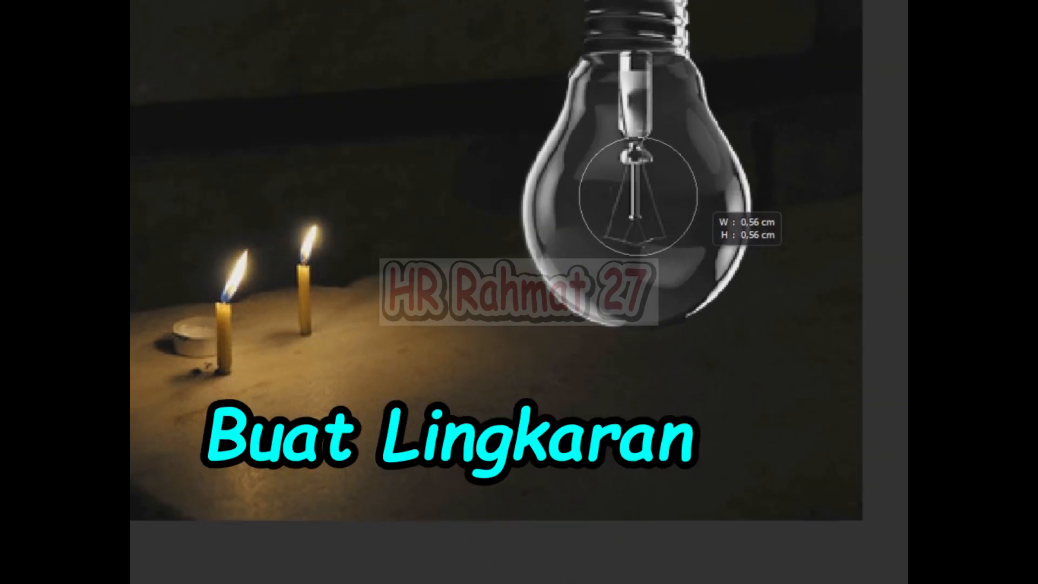
pyautogui.moveTo(579, 137); pyautogui.dragTo(697, 255)
pyautogui.hotkey('ctrl', 't')
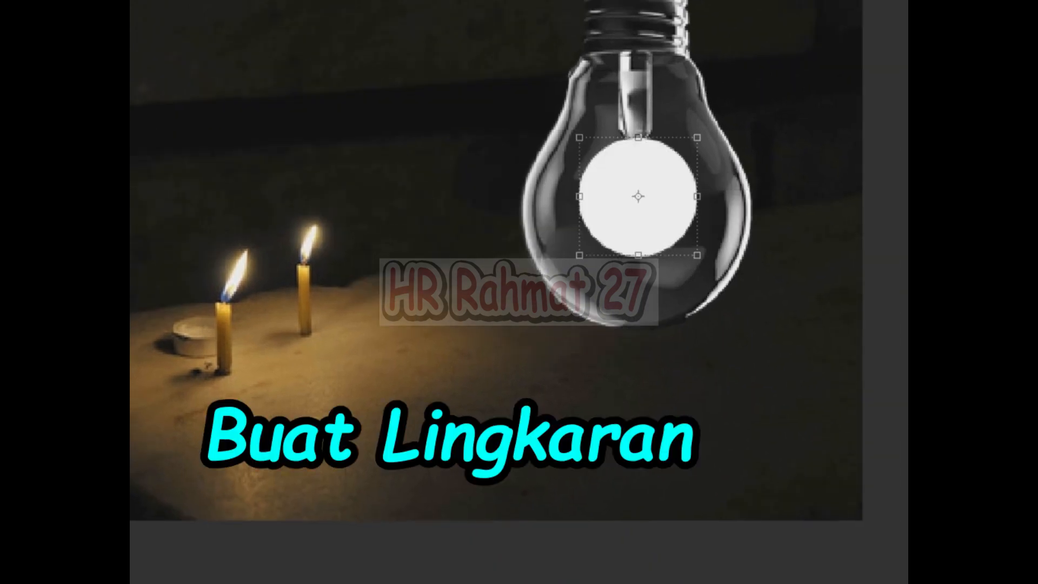
pyautogui.press('Up')
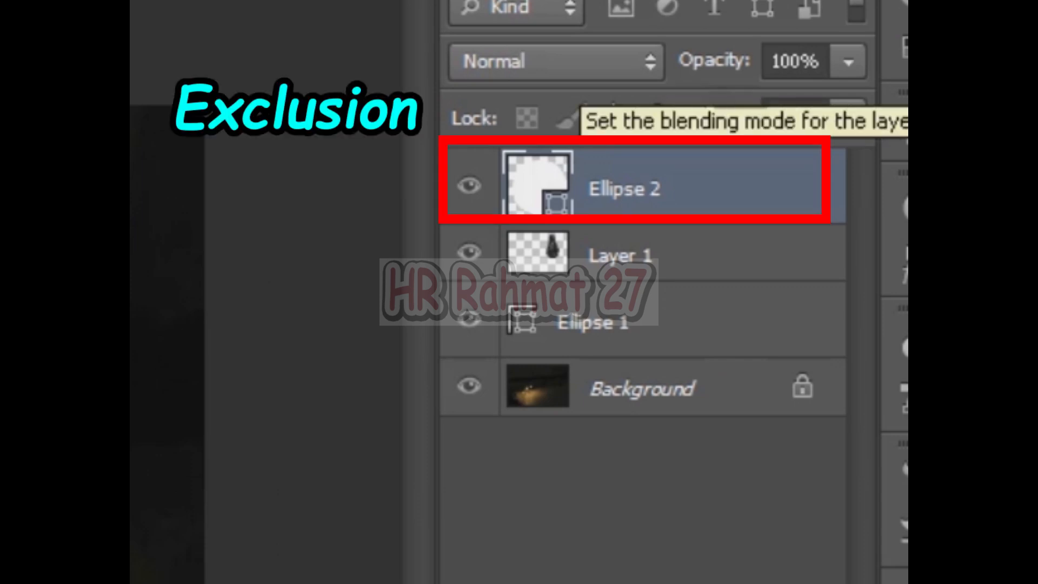
# - Set the blending mode of the white circle's layer, Ellipse 2, to Exclusion
pyautogui.click(579, 62)
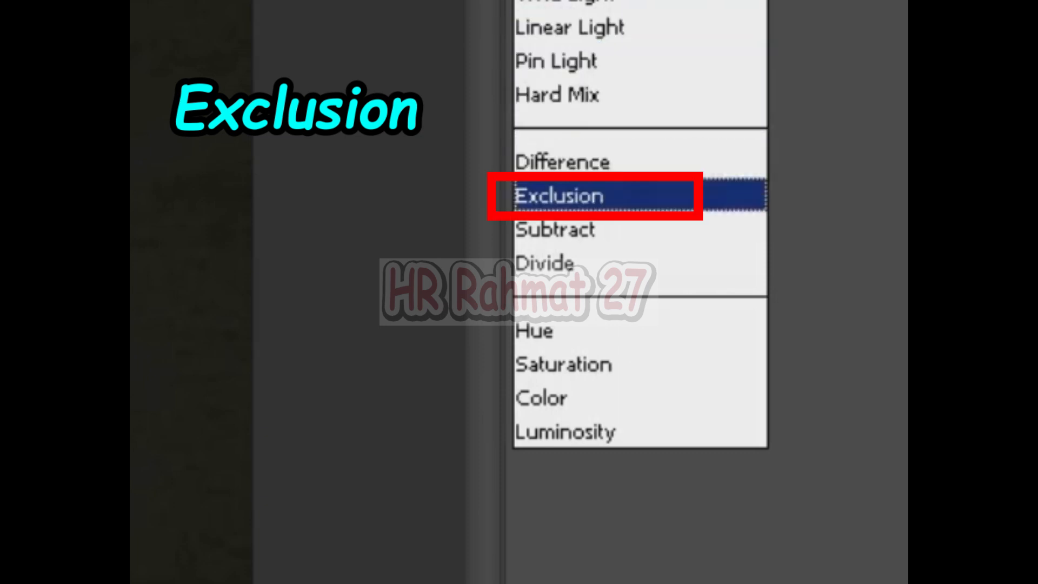
pyautogui.click(578, 196)
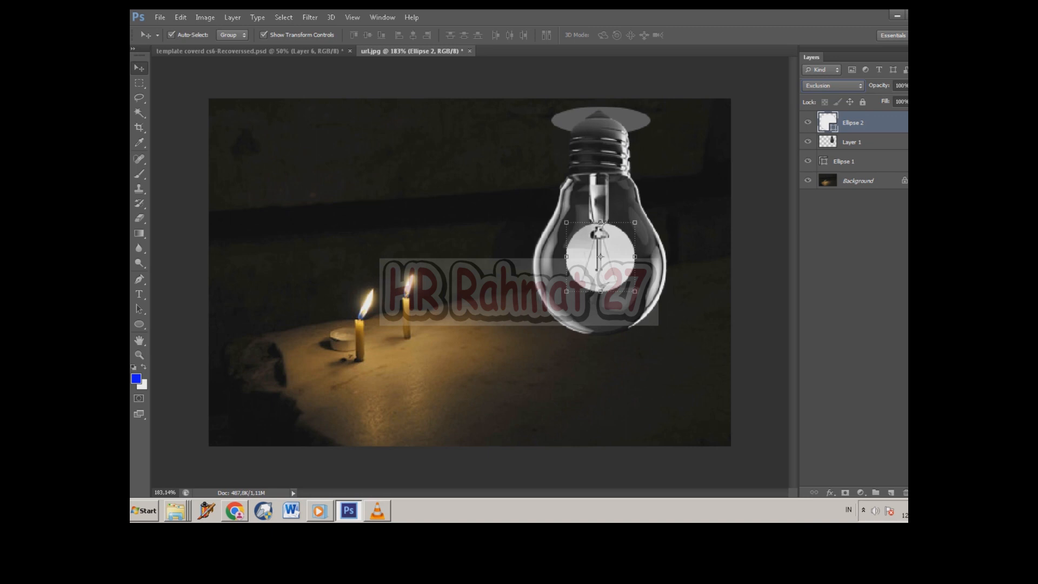
pyautogui.press('Up')
# - Start a Gaussian Blur on the Ellipse 2 layer and accept rasterizing the shape
pyautogui.click(860, 142)
pyautogui.scroll(4, 705, 245)
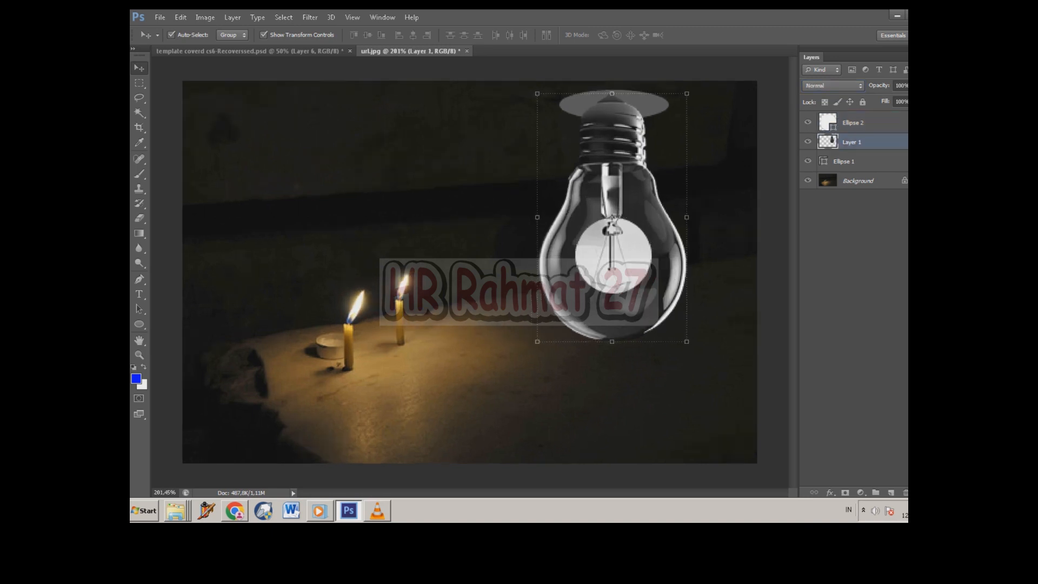
pyautogui.scroll(1, 708, 248)
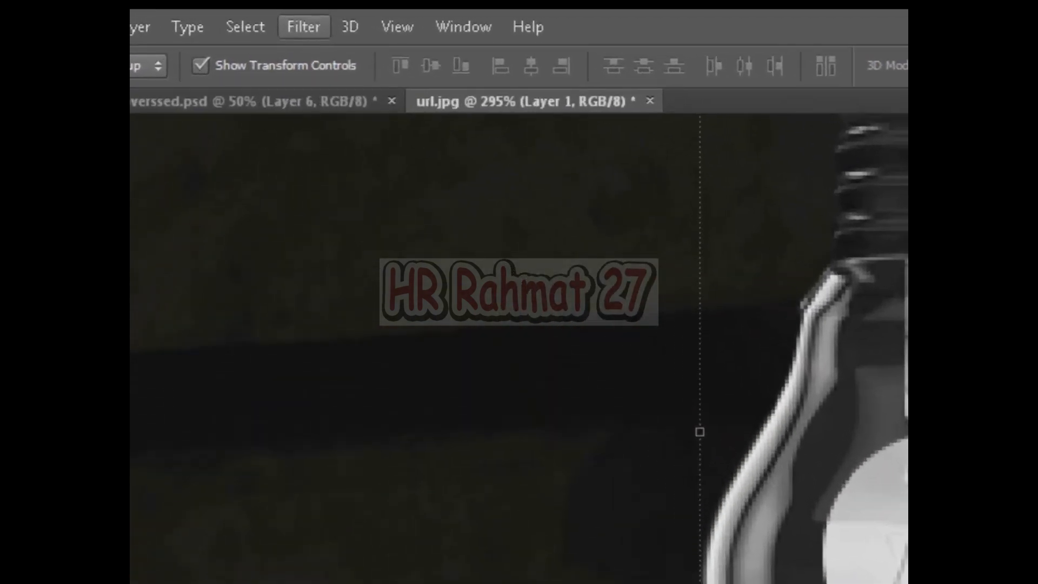
pyautogui.click(905, 341)
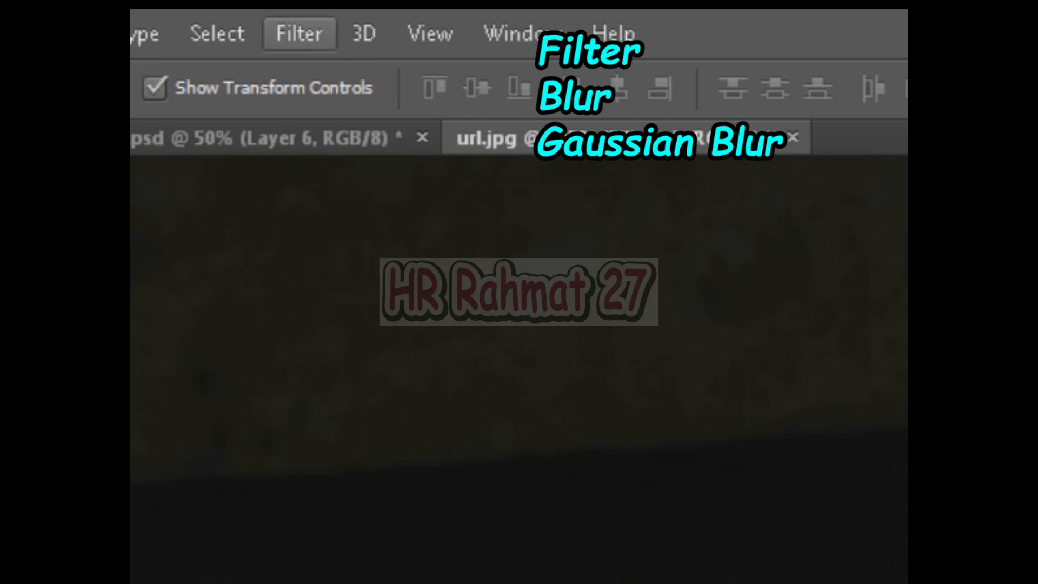
pyautogui.click(299, 34)
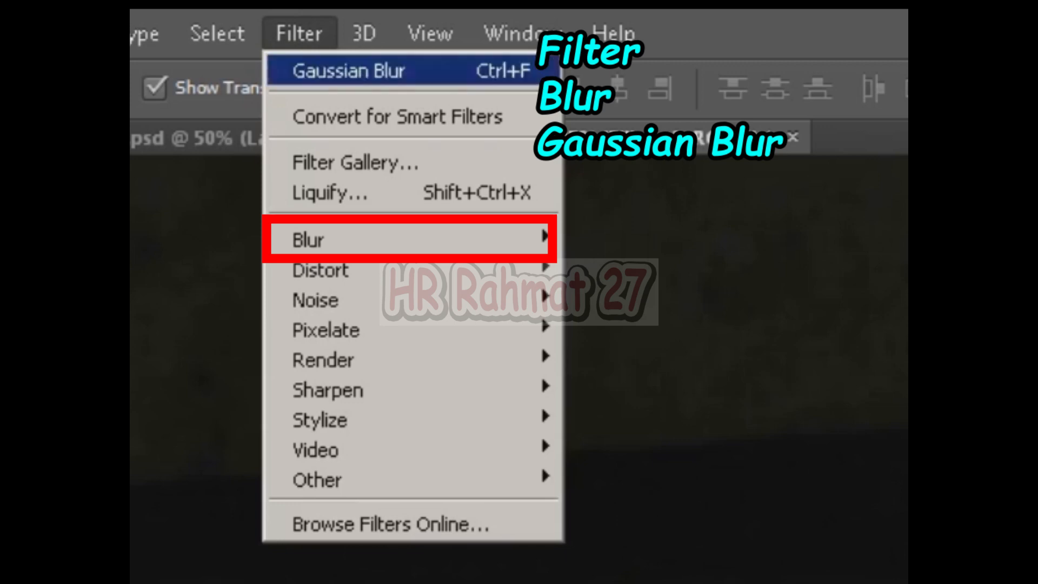
pyautogui.moveTo(324, 239)
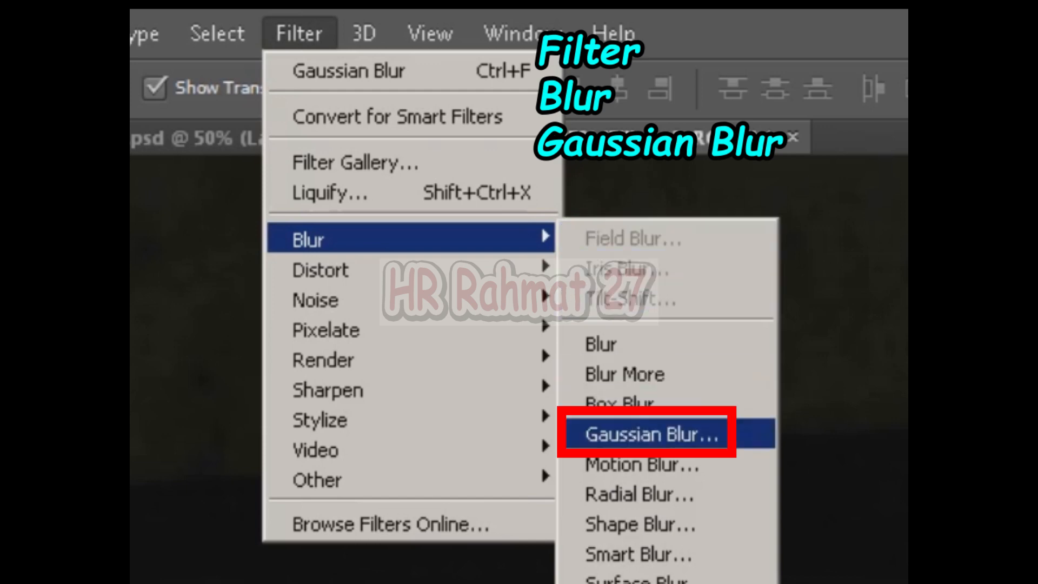
pyautogui.click(652, 434)
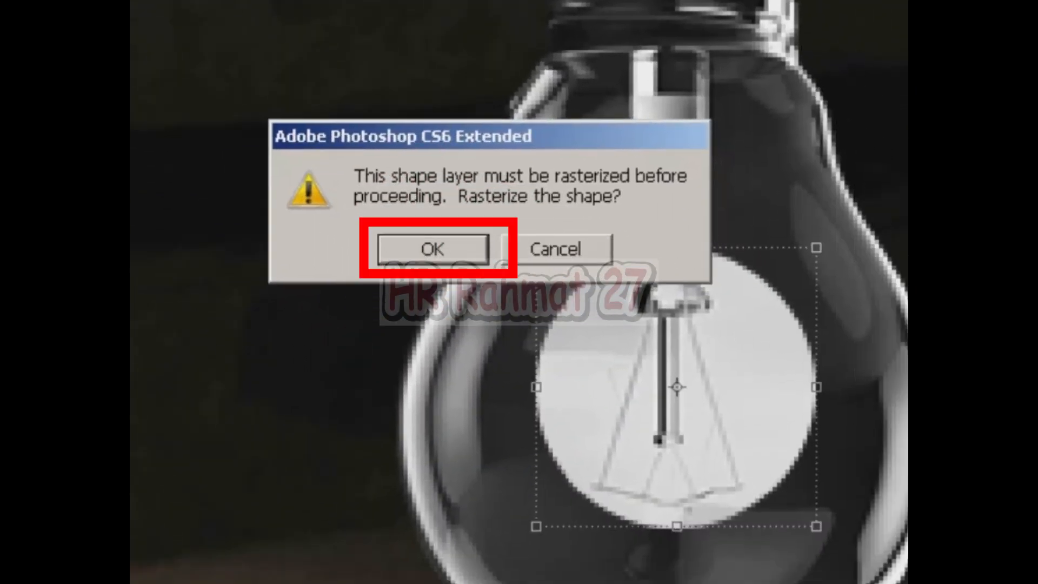
pyautogui.press('Return')
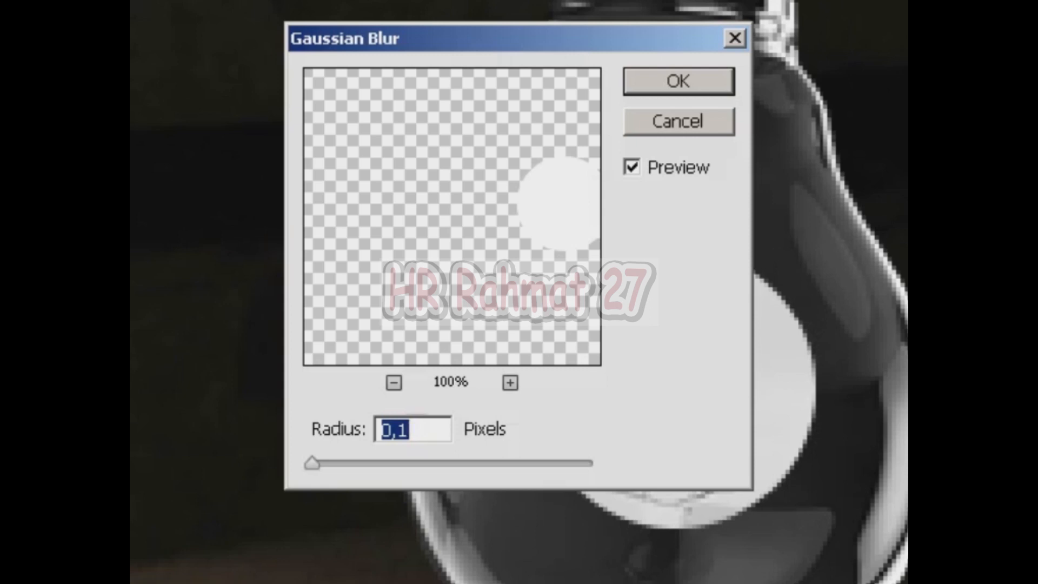
# - Apply the Gaussian Blur to the circle with a radius of 8 pixels
pyautogui.write('1,6')
pyautogui.moveTo(335, 462); pyautogui.dragTo(400, 462)
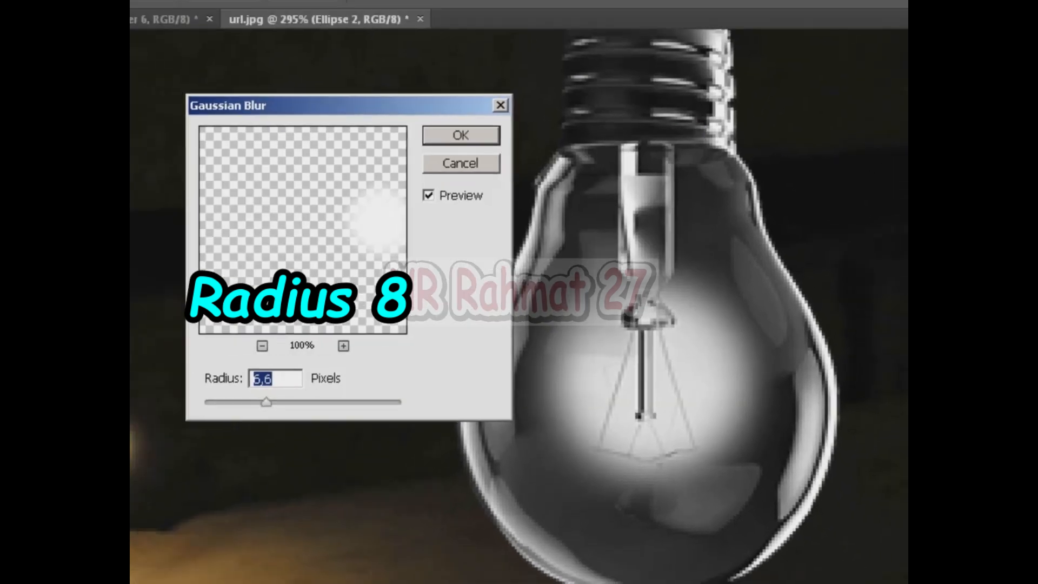
pyautogui.moveTo(266, 402); pyautogui.dragTo(274, 402)
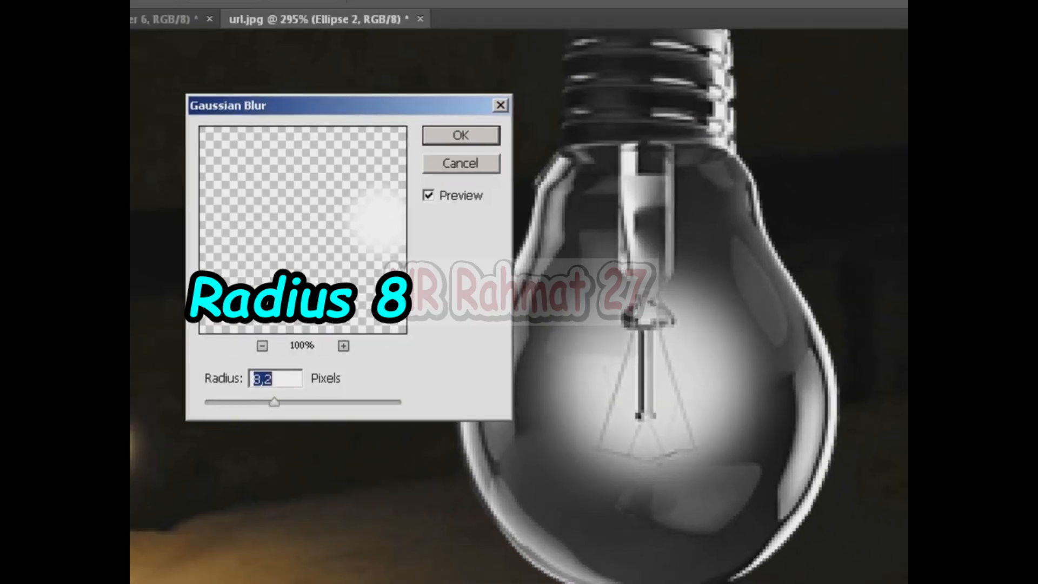
pyautogui.write('8')
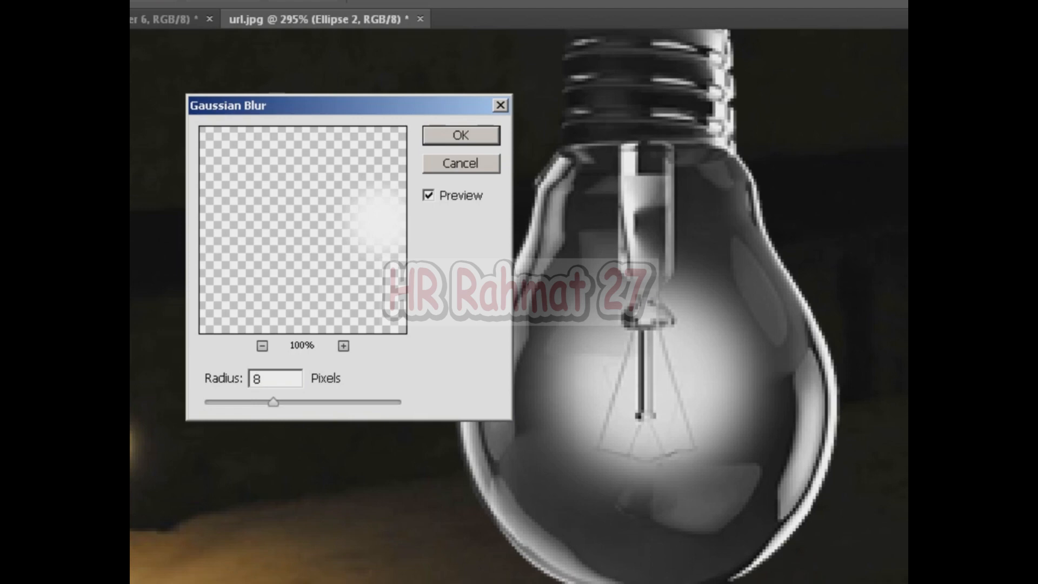
pyautogui.press('Return')
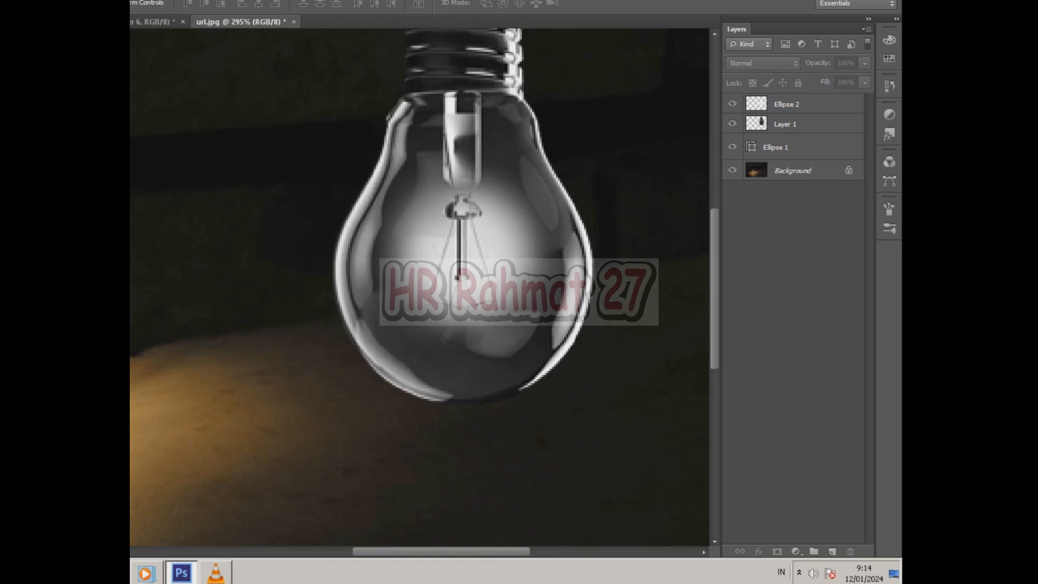
# - Compare the bulb with and without the blurred circle by hiding the Ellipse 2 layer and showing it again
pyautogui.scroll(1, 654, 303)
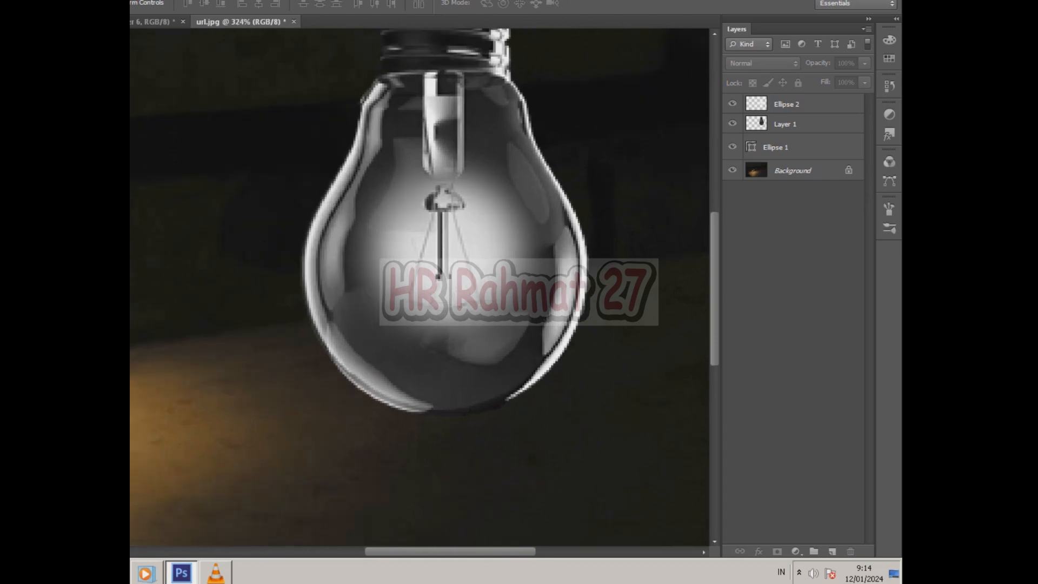
pyautogui.scroll(-1, 616, 292)
pyautogui.scroll(1, 594, 275)
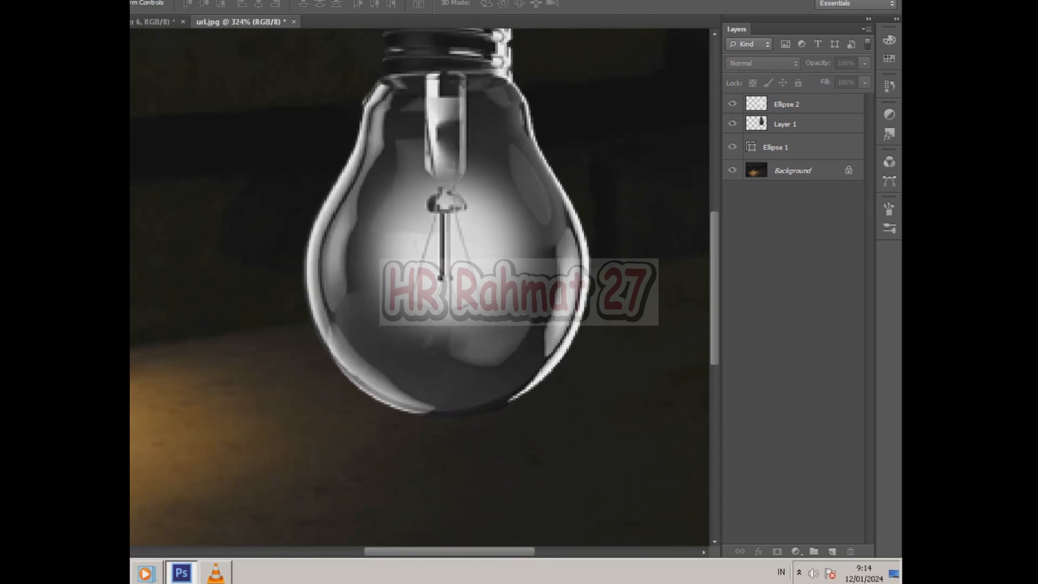
pyautogui.click(732, 103)
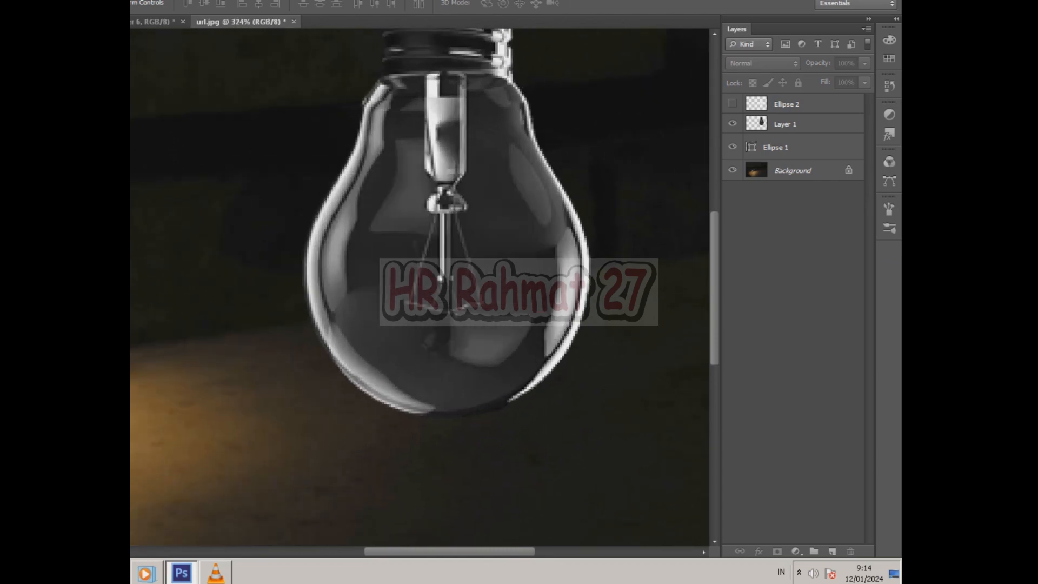
pyautogui.click(733, 103)
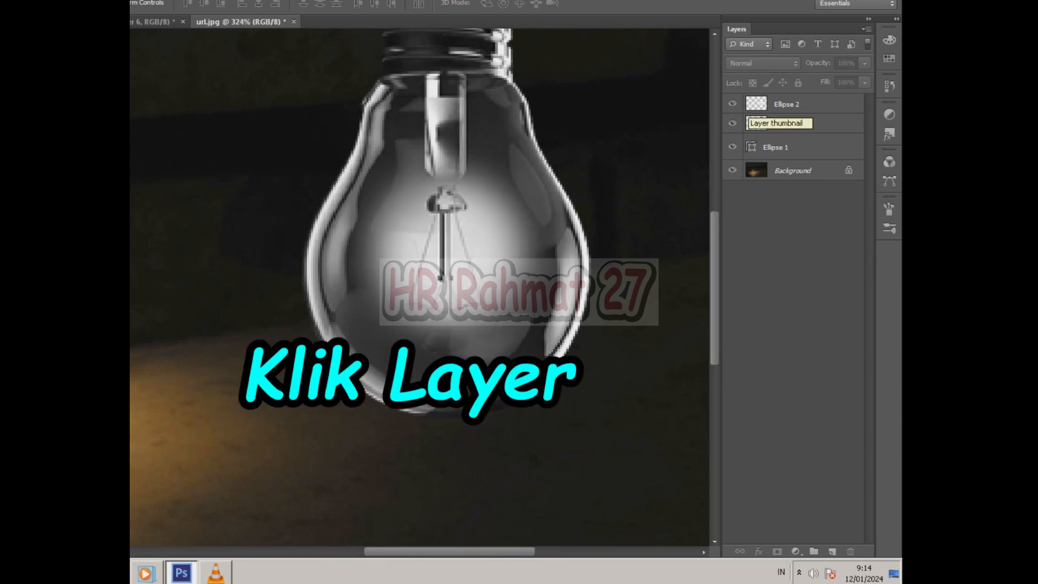
# - Add an Outer Glow layer style to the Ellipse 2 layer
pyautogui.click(778, 103)
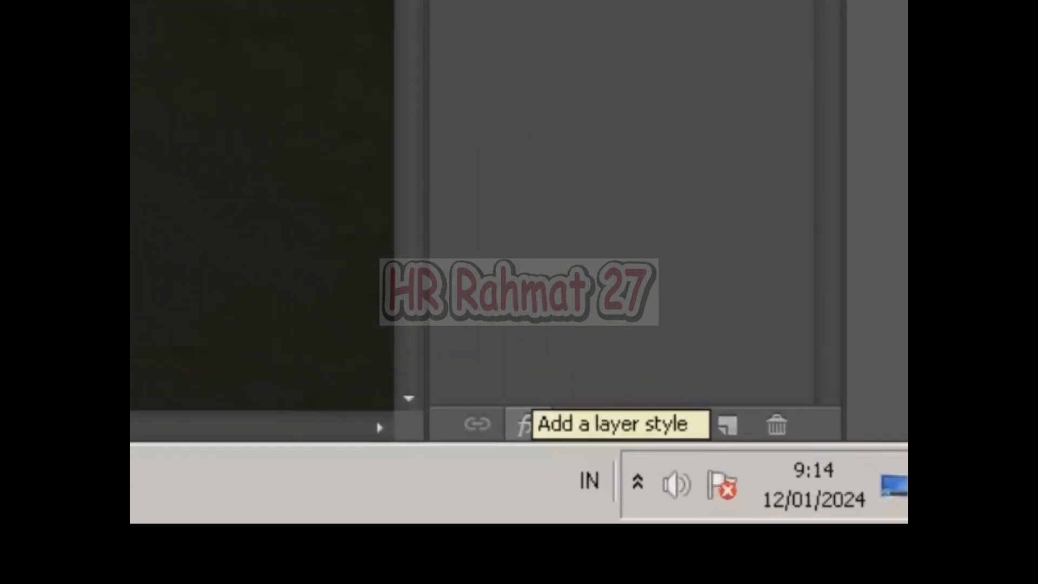
pyautogui.click(522, 423)
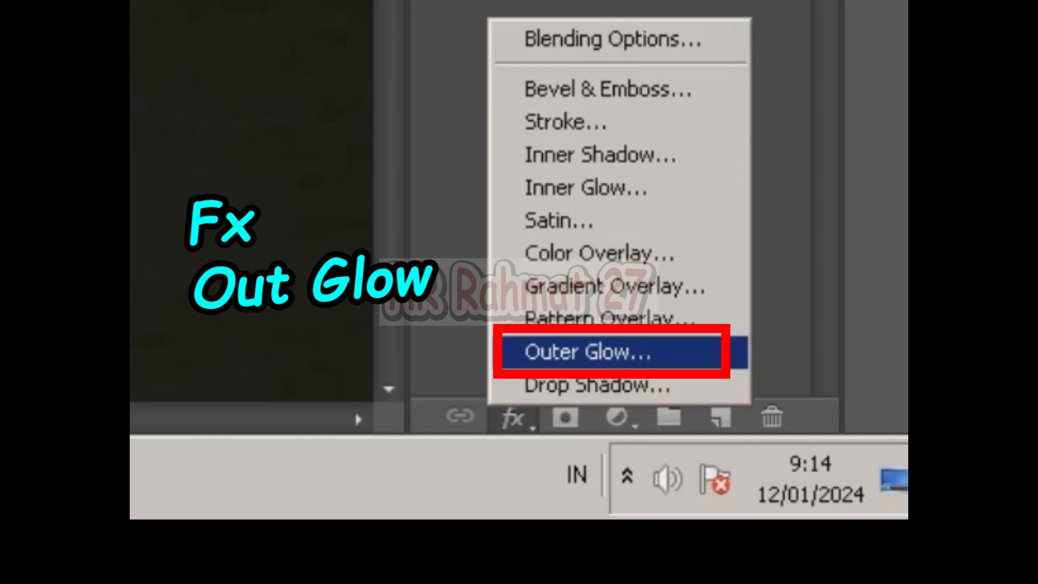
pyautogui.click(588, 352)
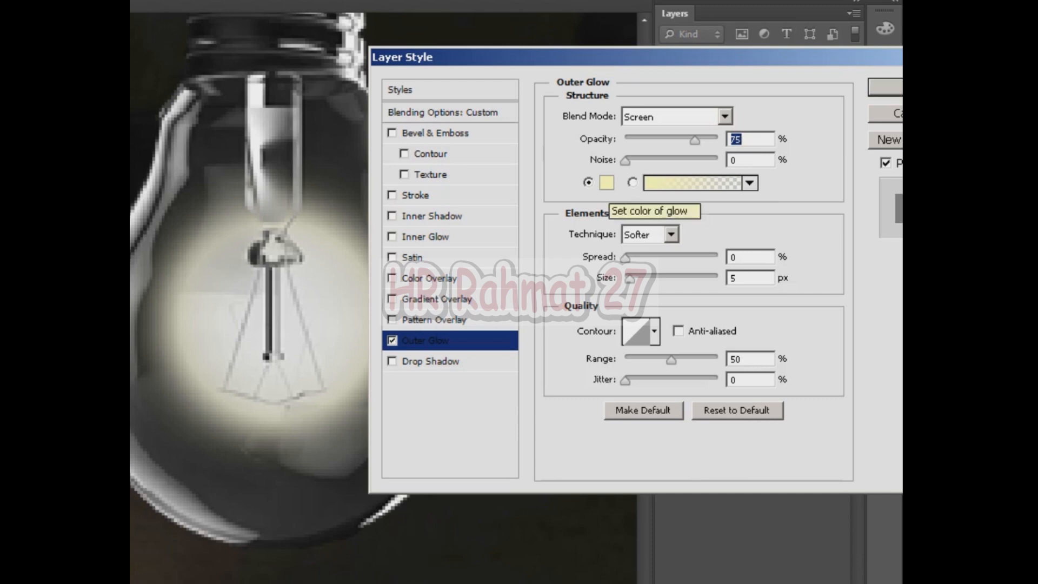
# - Set the outer glow's colour to the warm yellow ffe00f
pyautogui.click(607, 183)
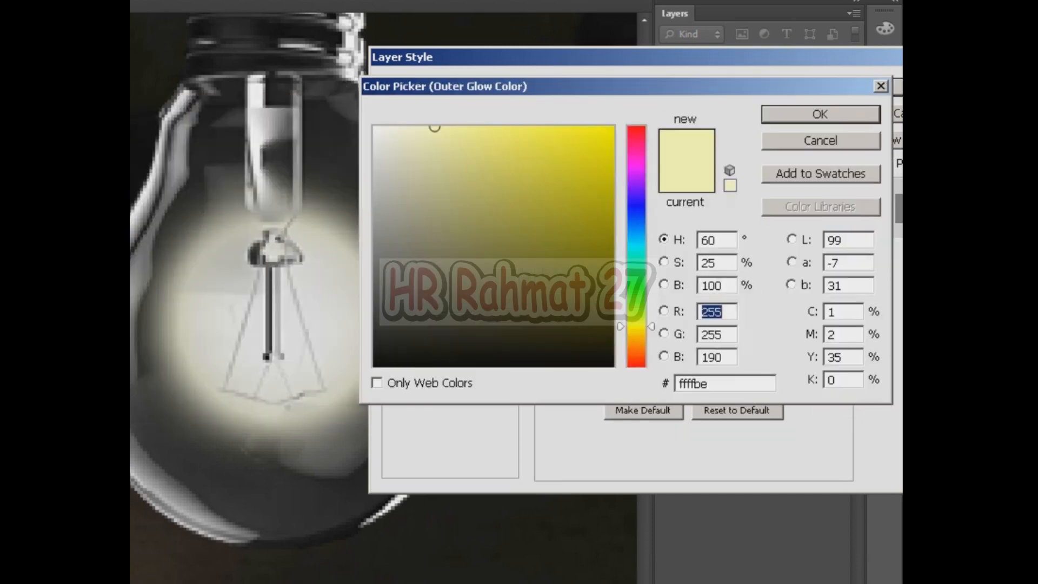
pyautogui.click(525, 141)
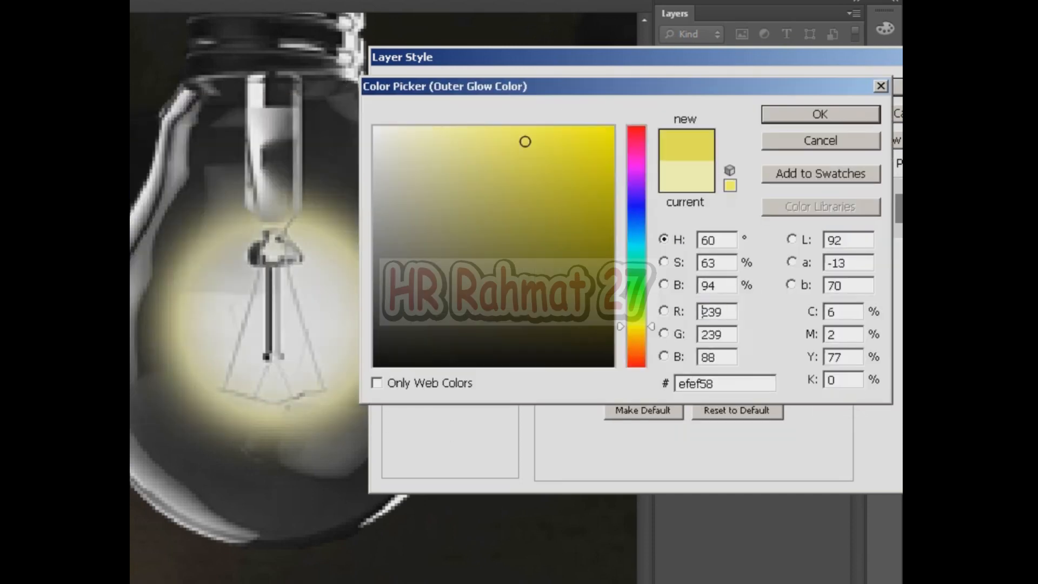
pyautogui.click(567, 139)
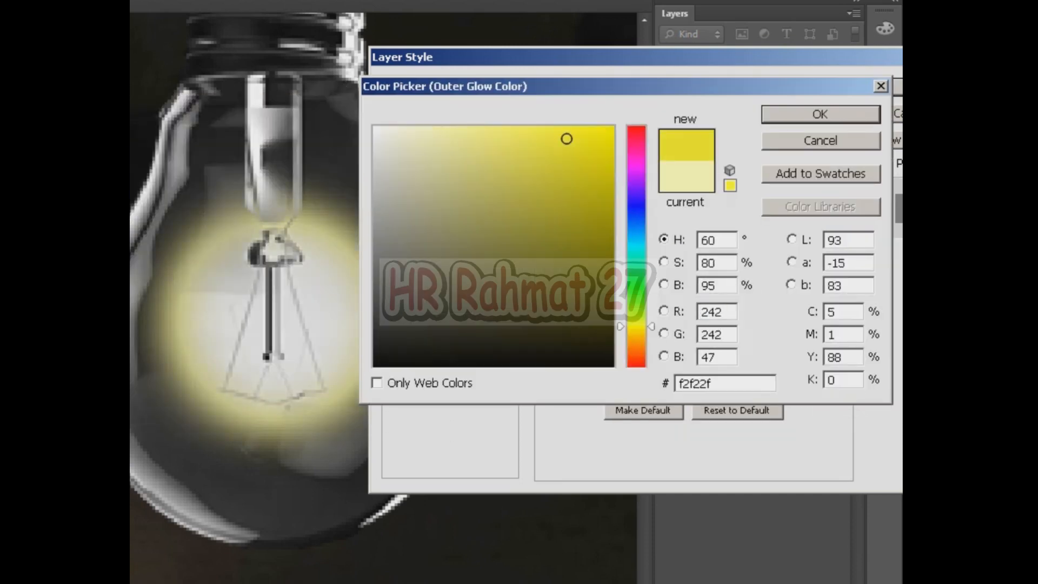
pyautogui.moveTo(566, 139); pyautogui.dragTo(549, 139)
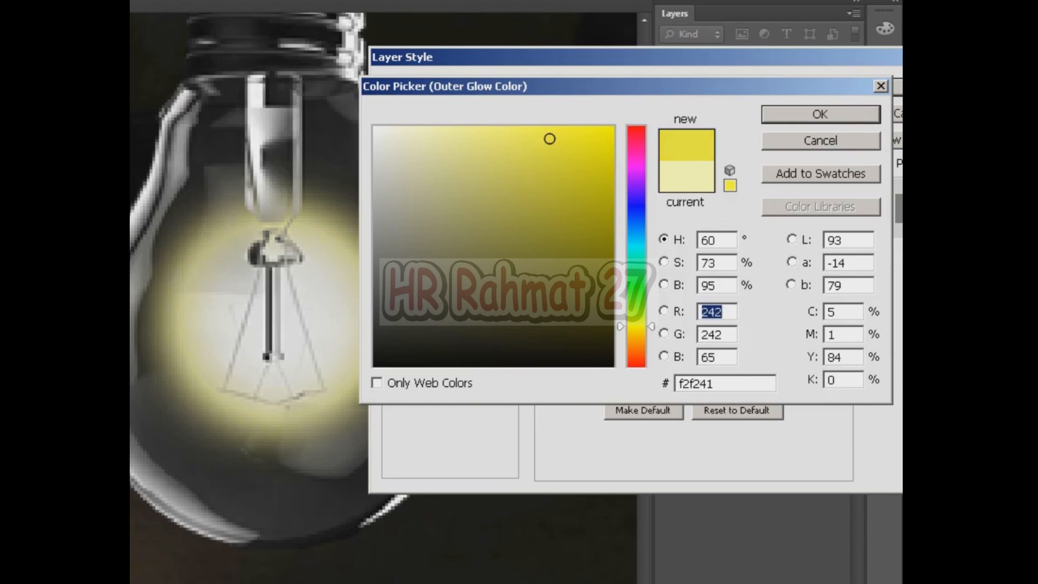
pyautogui.click(636, 339)
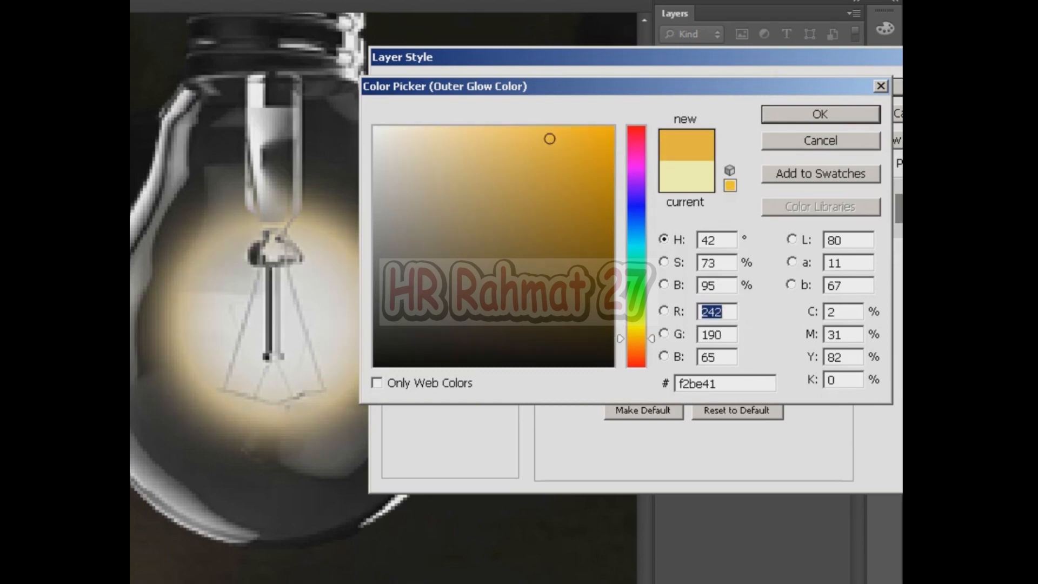
pyautogui.click(636, 334)
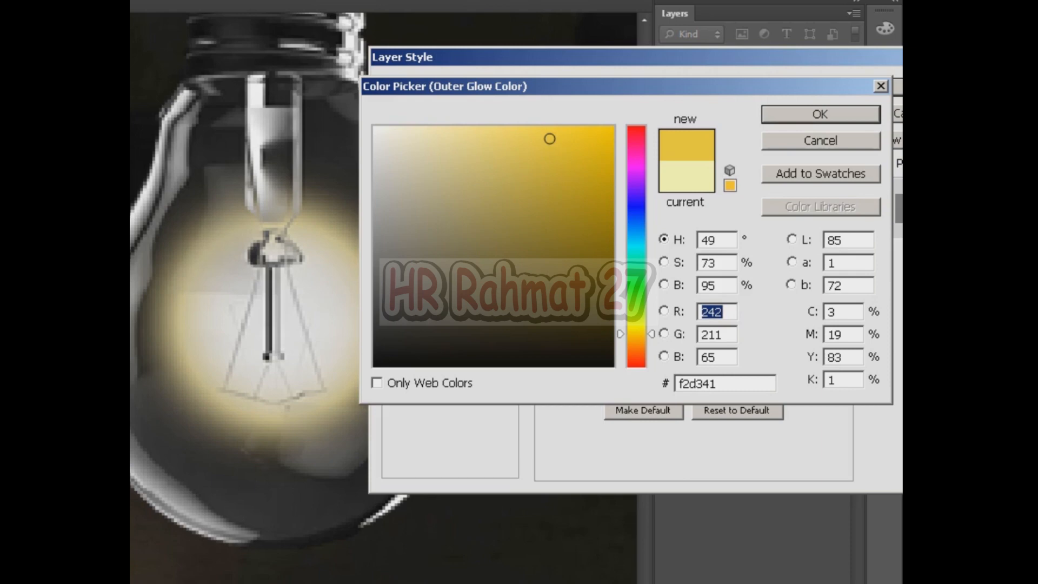
pyautogui.click(636, 332)
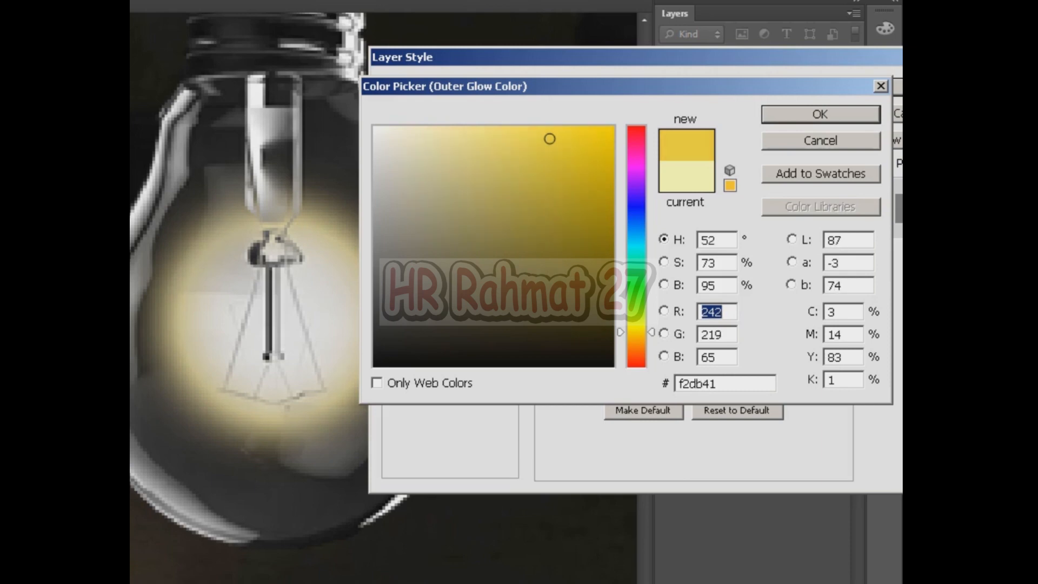
pyautogui.click(574, 154)
pyautogui.moveTo(575, 153); pyautogui.dragTo(600, 127)
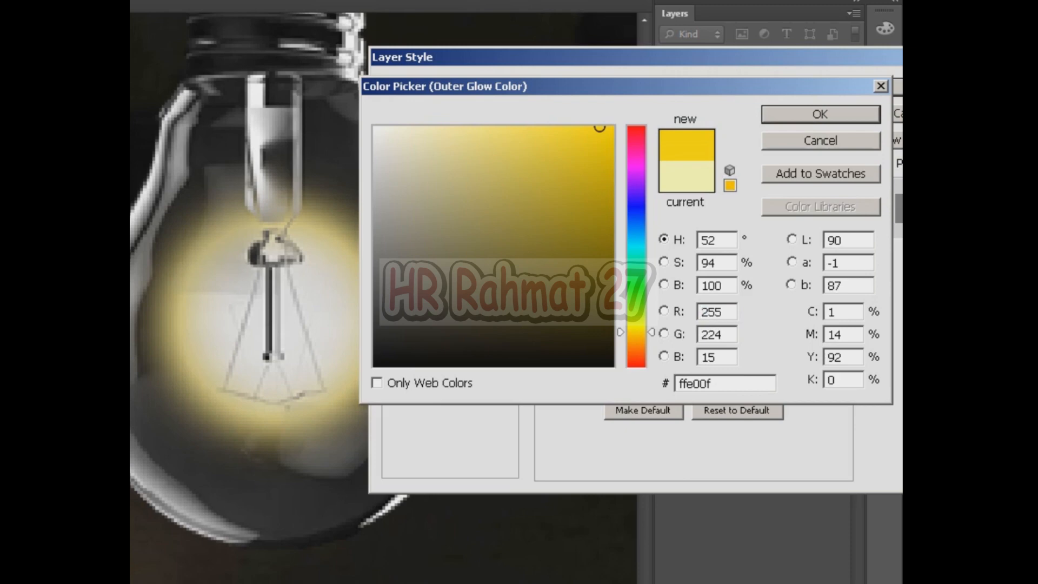
pyautogui.press('Return')
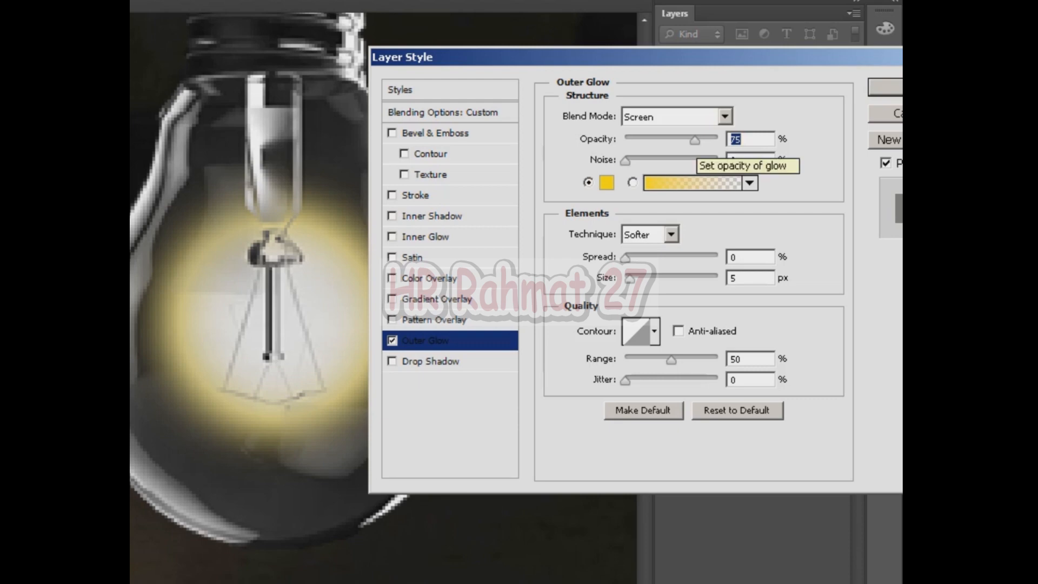
# - Set the outer glow's opacity to 83%, spread to 1% and size to about 90 px, and apply the layer style
pyautogui.moveTo(695, 140); pyautogui.dragTo(716, 140)
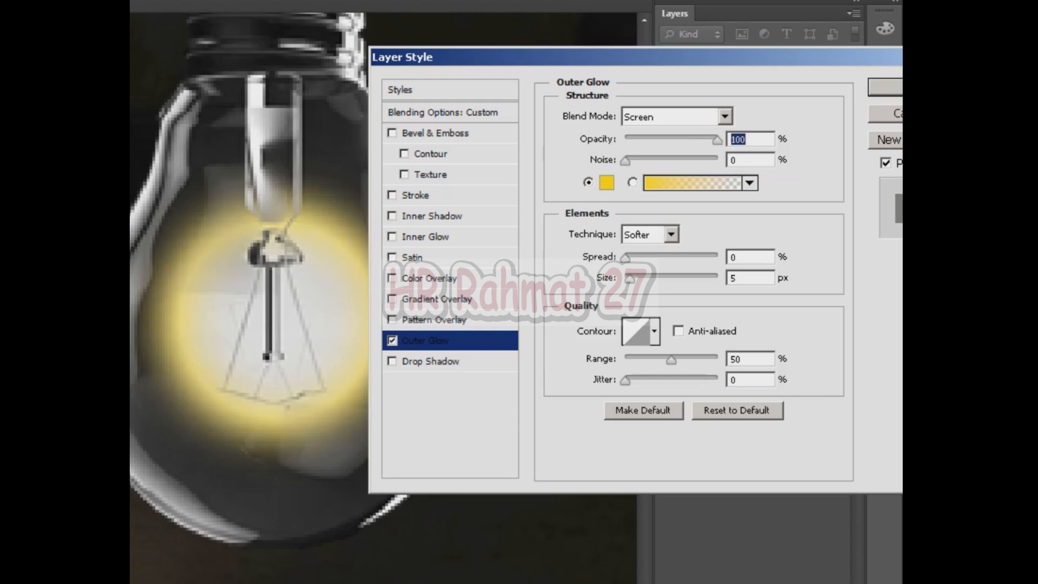
pyautogui.moveTo(629, 277)
pyautogui.mouseDown()
pyautogui.moveTo(655, 277)
pyautogui.moveTo(626, 257)
pyautogui.mouseUp()
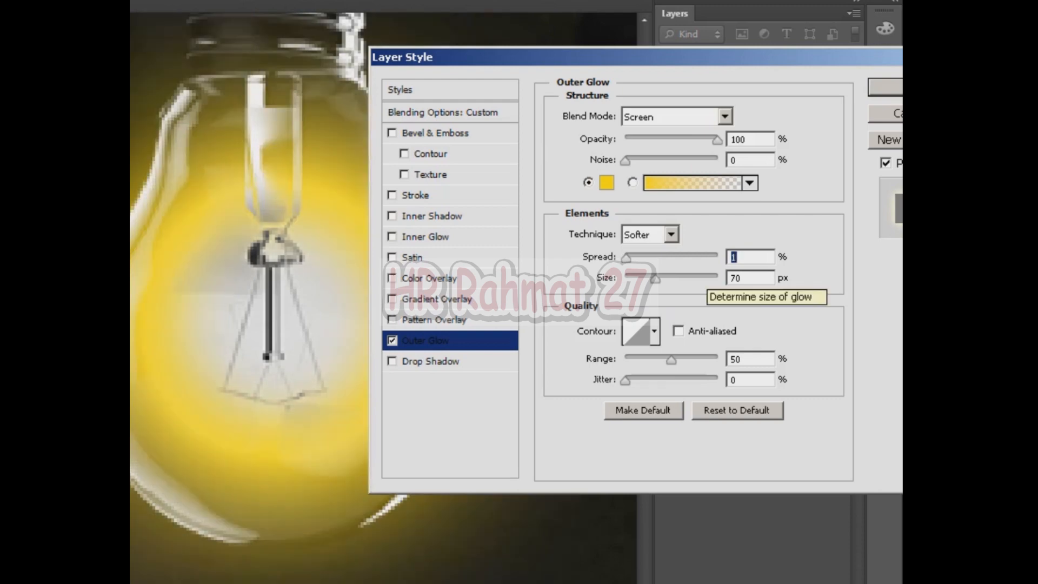
pyautogui.moveTo(717, 139); pyautogui.dragTo(711, 140)
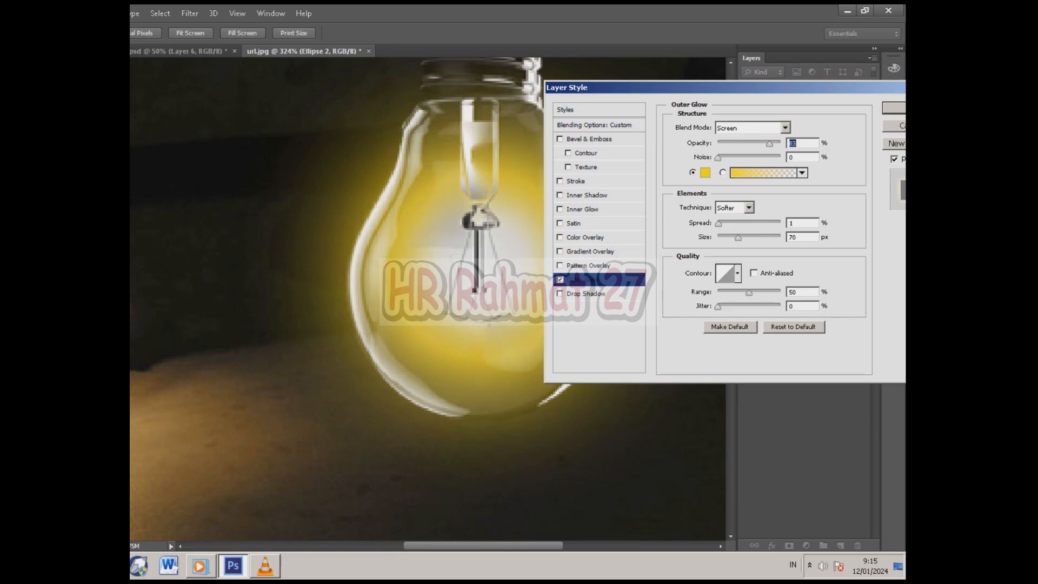
pyautogui.moveTo(738, 237); pyautogui.dragTo(743, 237)
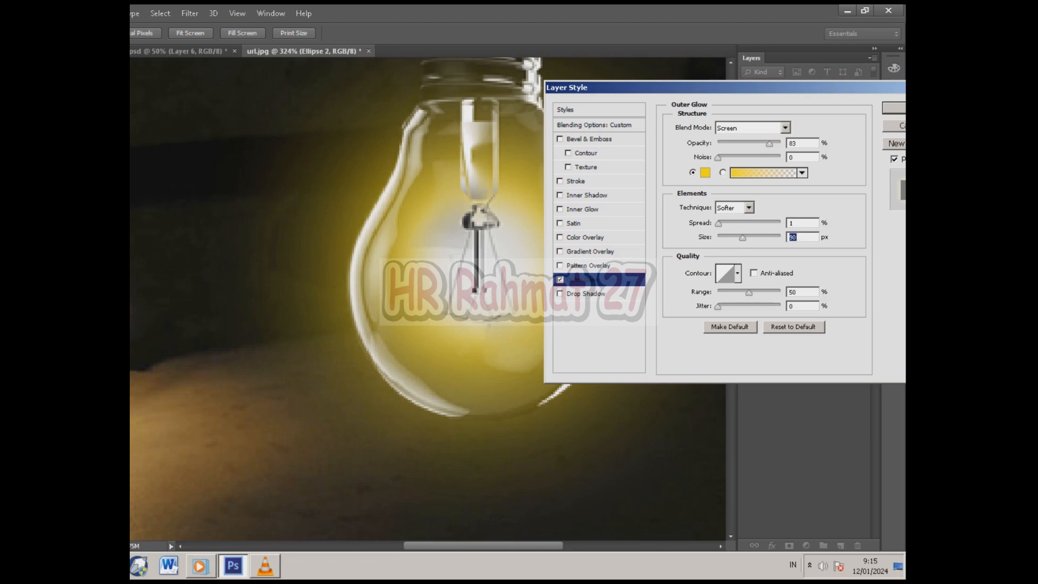
pyautogui.press('Return')
pyautogui.press('v')
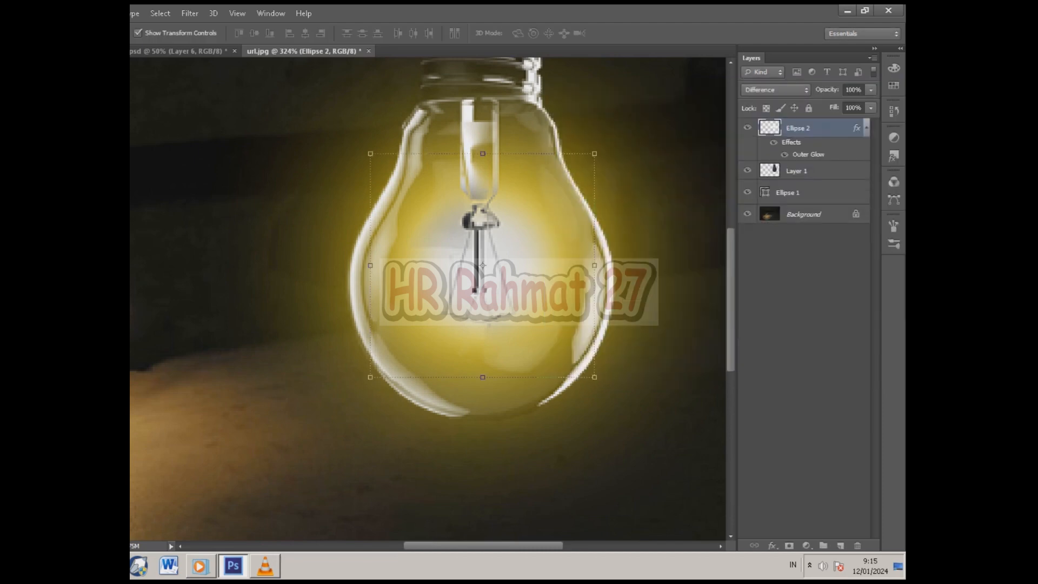
# - Compare the bulb with and without its yellow glow by hiding the Ellipse 2 layer and showing it again
pyautogui.scroll(-3, 411, 297)
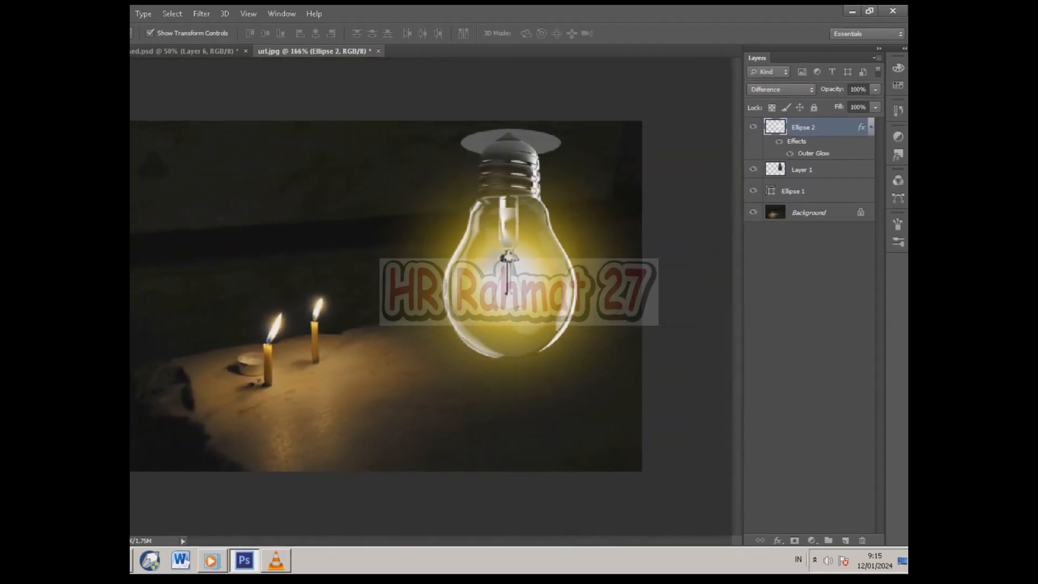
pyautogui.scroll(-3, 410, 297)
pyautogui.scroll(-1, 427, 283)
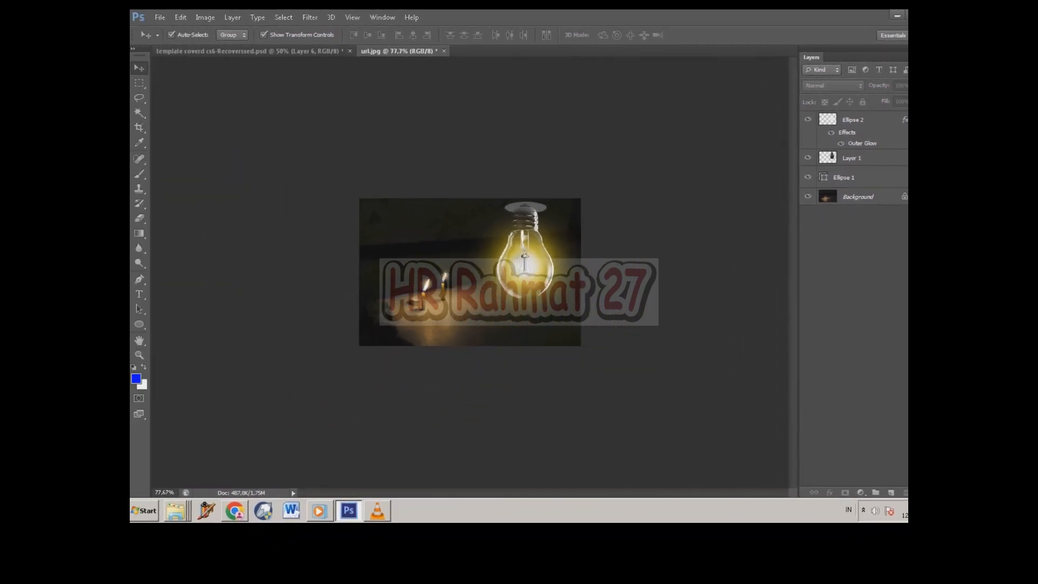
pyautogui.scroll(5, 427, 282)
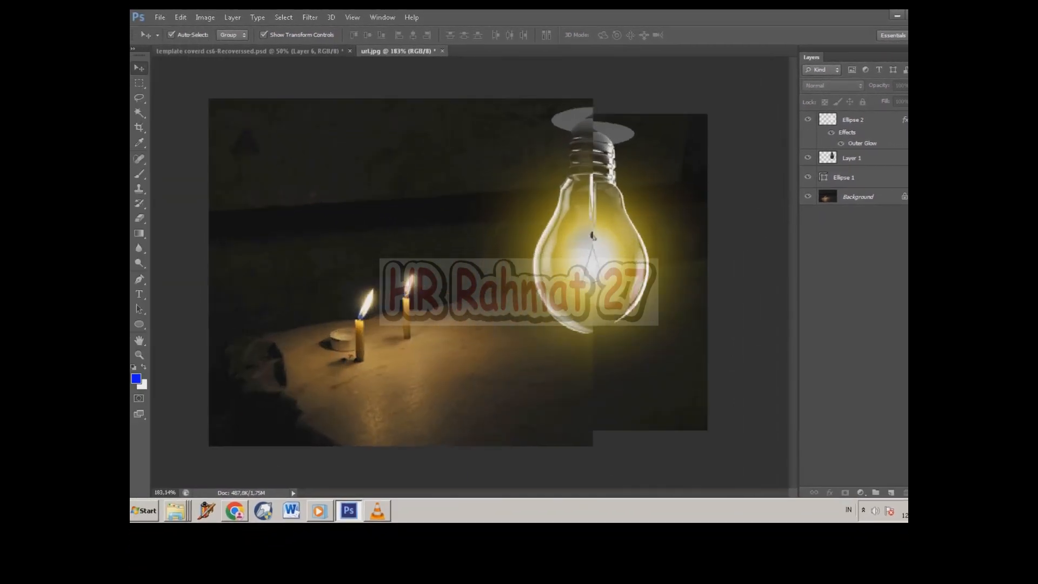
pyautogui.scroll(2, 560, 275)
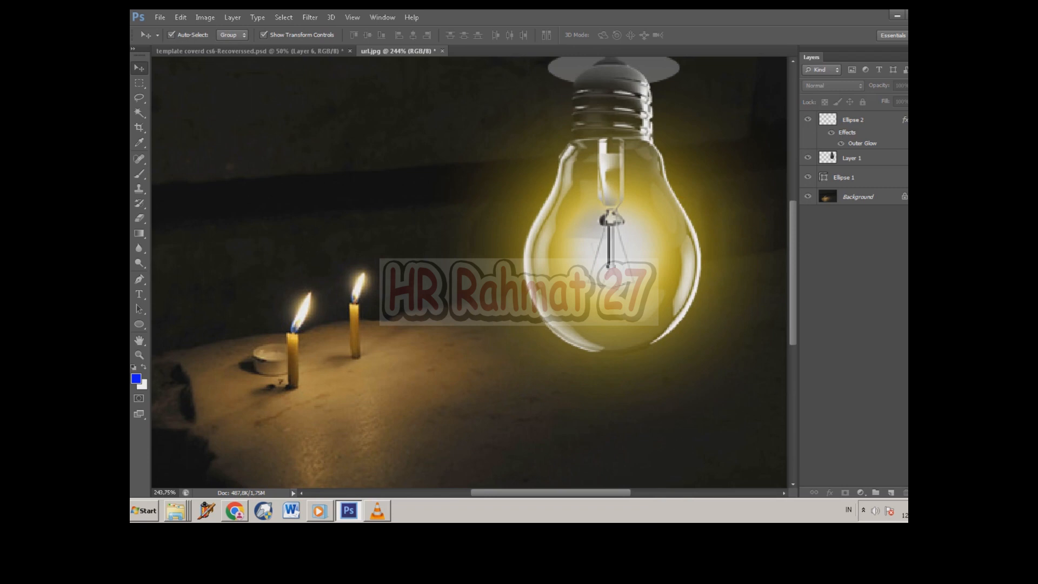
pyautogui.click(807, 119)
pyautogui.click(807, 120)
pyautogui.click(807, 120)
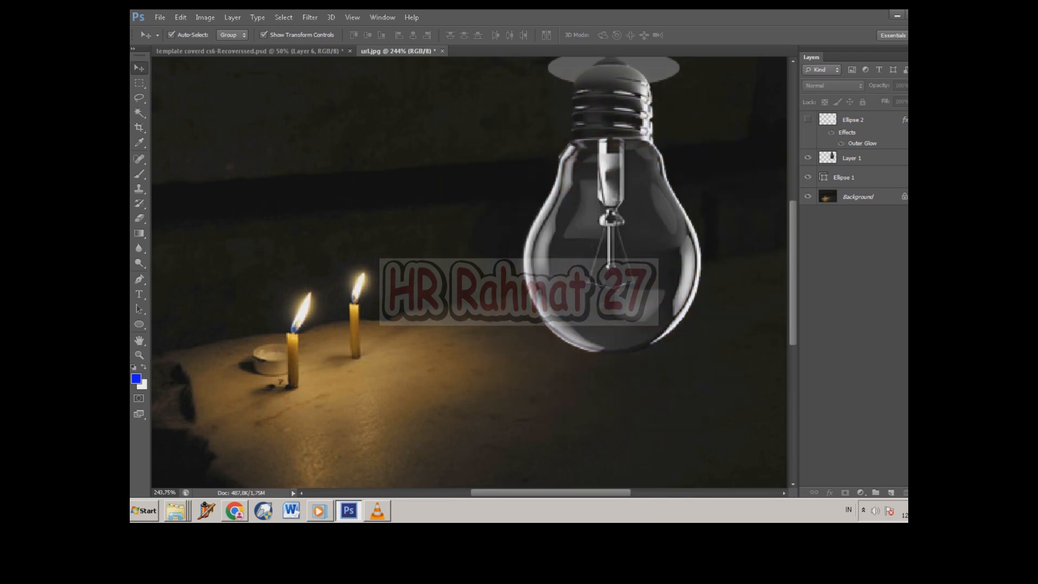
pyautogui.click(808, 120)
# - Move the Ellipse 2 glow off the bulb to the dark area above the candles, and back over the bulb's filament
pyautogui.moveTo(621, 232)
pyautogui.mouseDown()
pyautogui.moveTo(357, 181)
pyautogui.moveTo(421, 184)
pyautogui.moveTo(622, 233)
pyautogui.mouseUp()
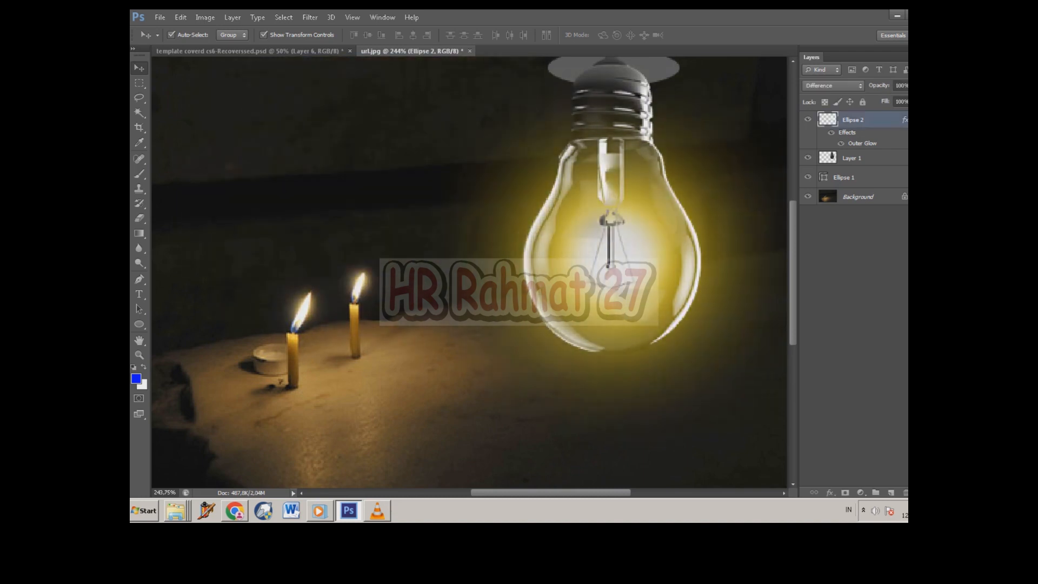
pyautogui.click(854, 281)
pyautogui.scroll(-2, 469, 272)
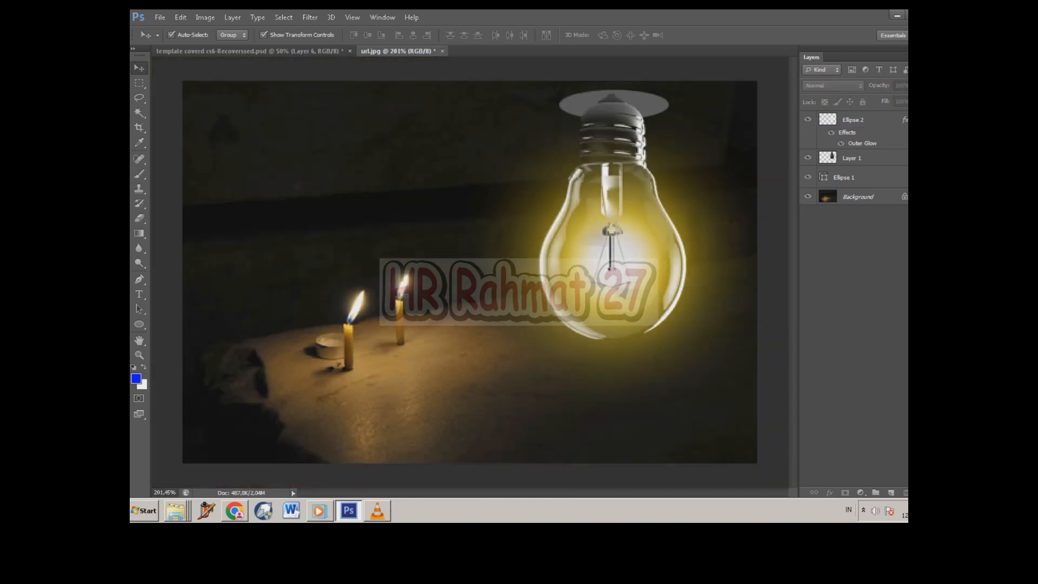
pyautogui.moveTo(621, 263); pyautogui.dragTo(402, 261)
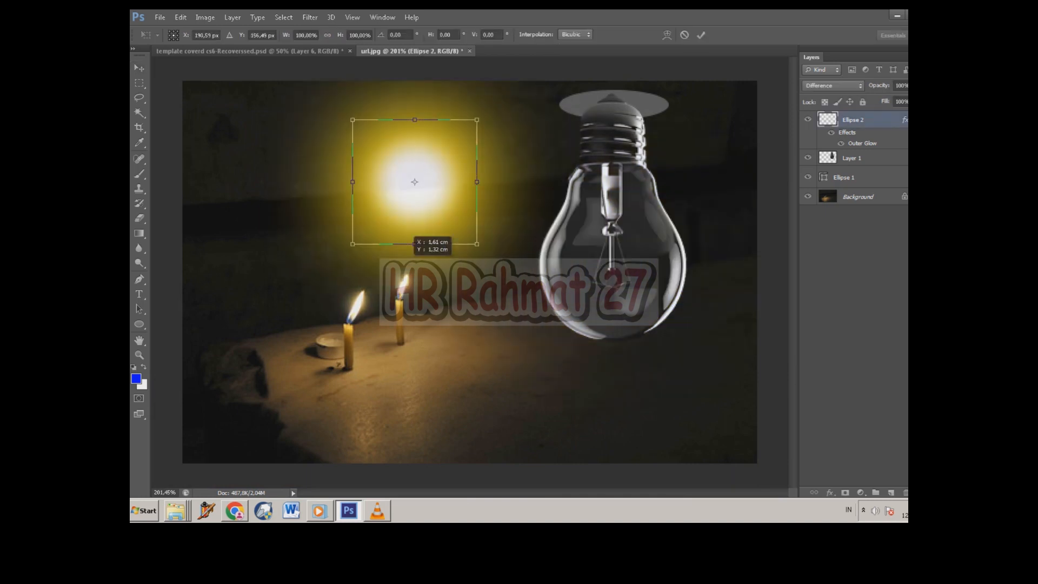
pyautogui.moveTo(433, 140); pyautogui.dragTo(617, 238)
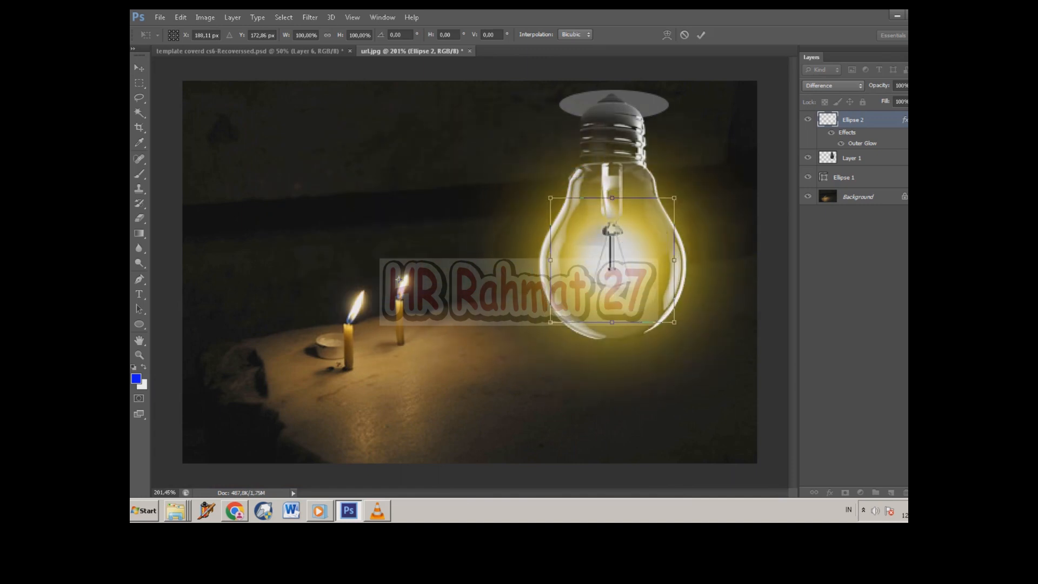
pyautogui.press('Return')
pyautogui.click(470, 373)
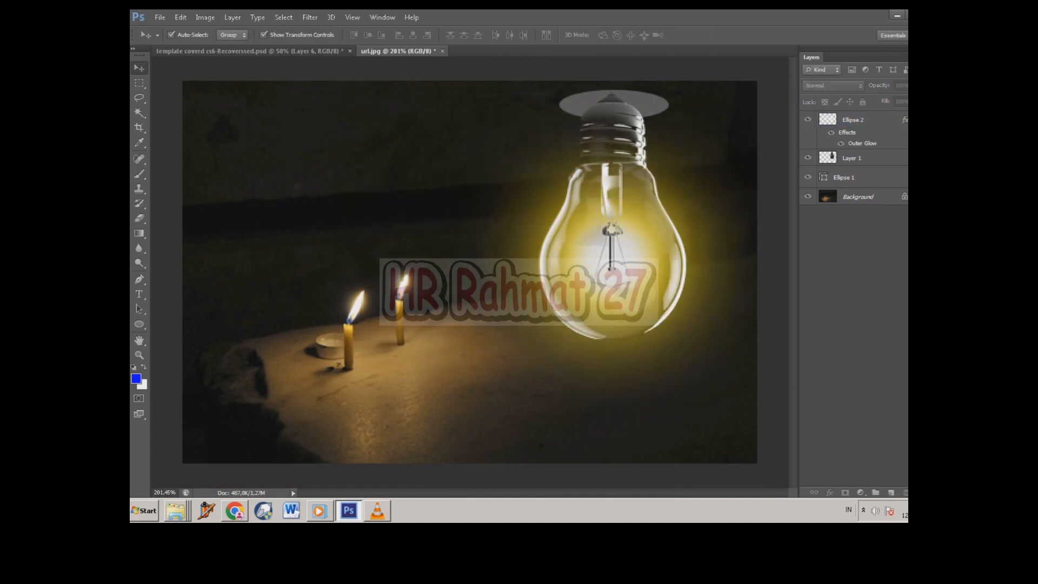
# - Check the lit bulb in the whole picture, hiding and reshowing the Ellipse 2 layer to compare it with the unlit bulb
pyautogui.scroll(-4, 470, 271)
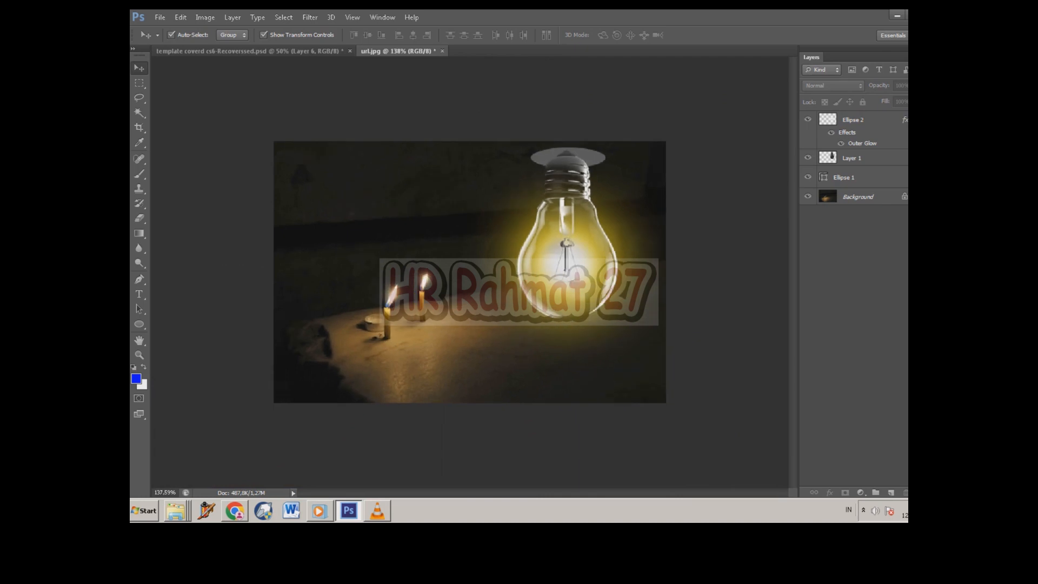
pyautogui.scroll(4, 470, 272)
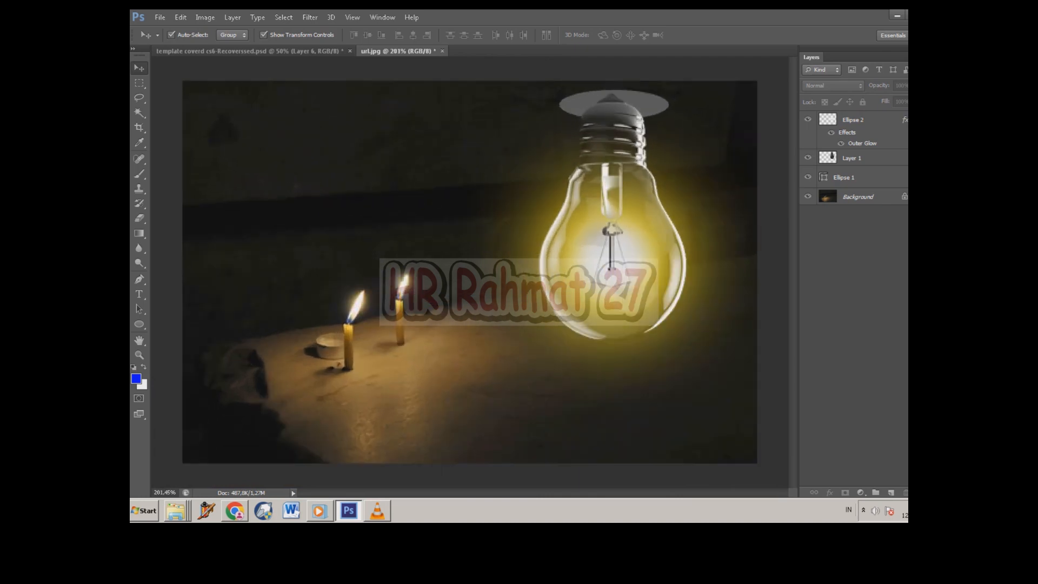
pyautogui.click(808, 119)
pyautogui.click(807, 119)
pyautogui.click(808, 119)
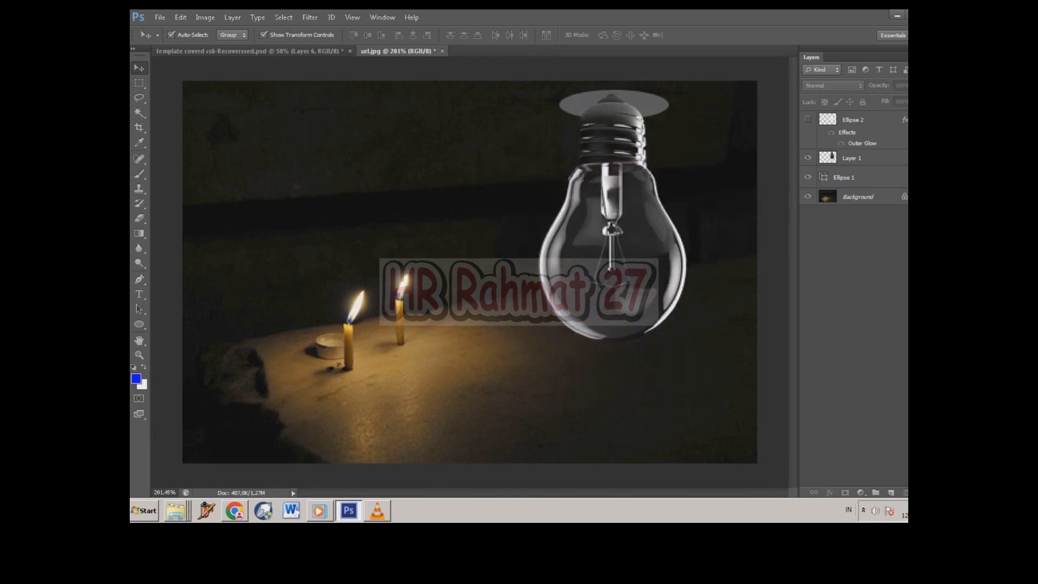
pyautogui.click(808, 119)
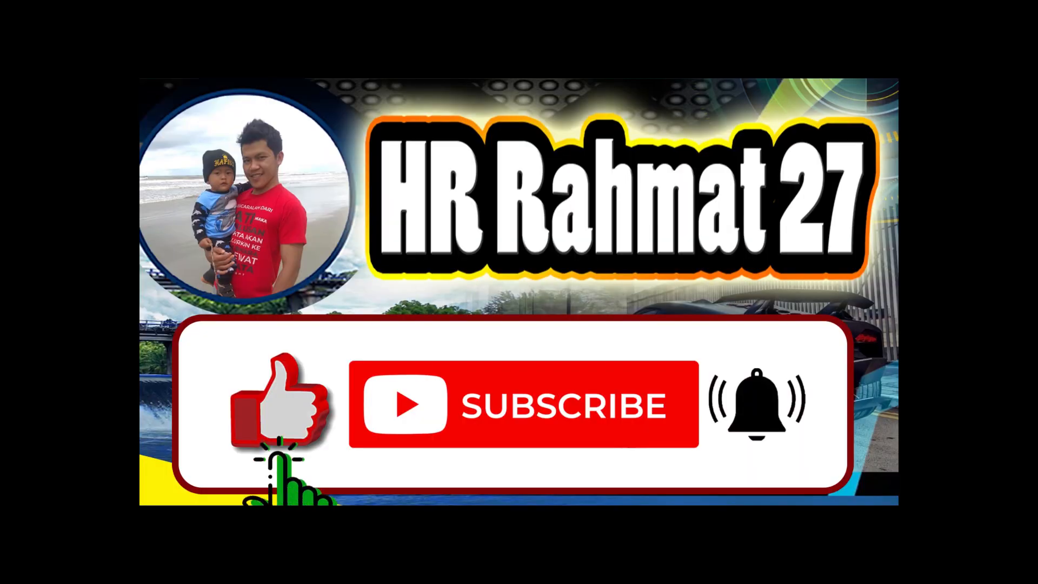